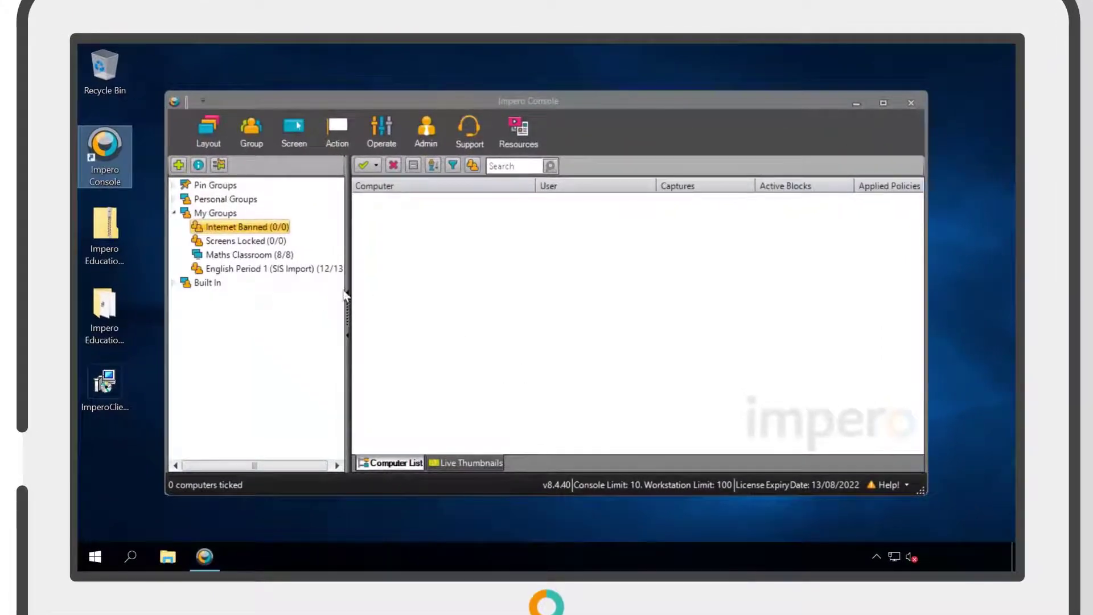
Lock internet for the whole Maths Classroom group from the Group ribbon
left_click(248, 255)
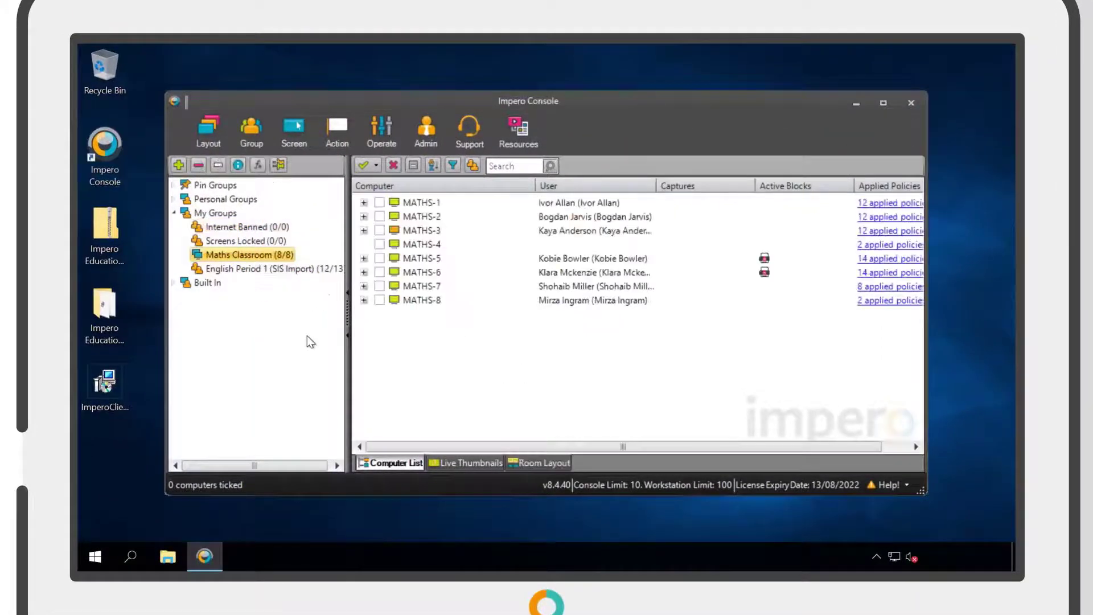
left_click(257, 142)
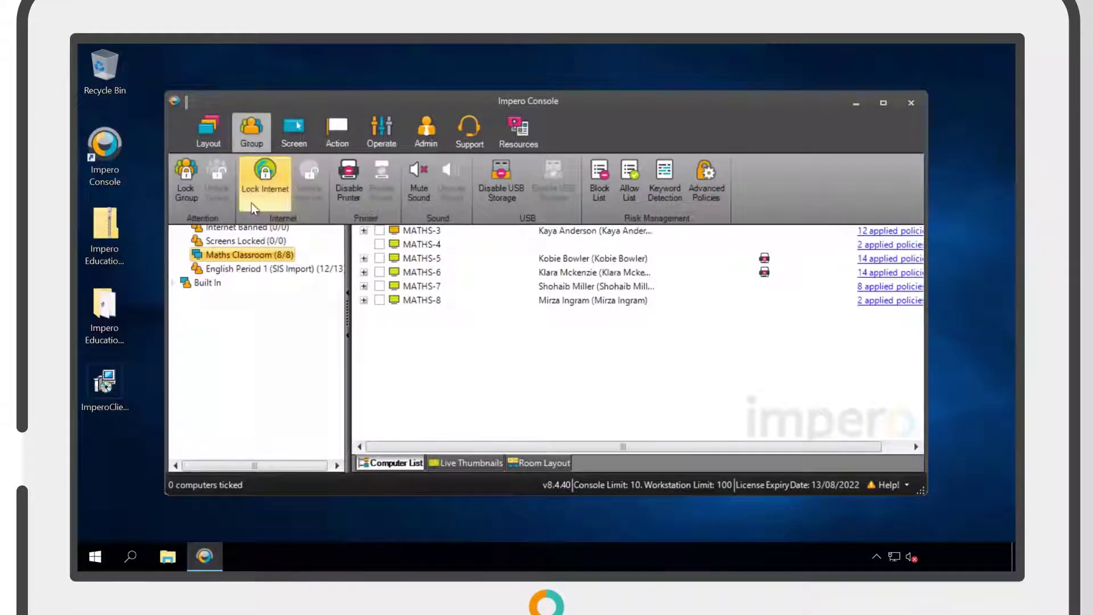
left_click(260, 188)
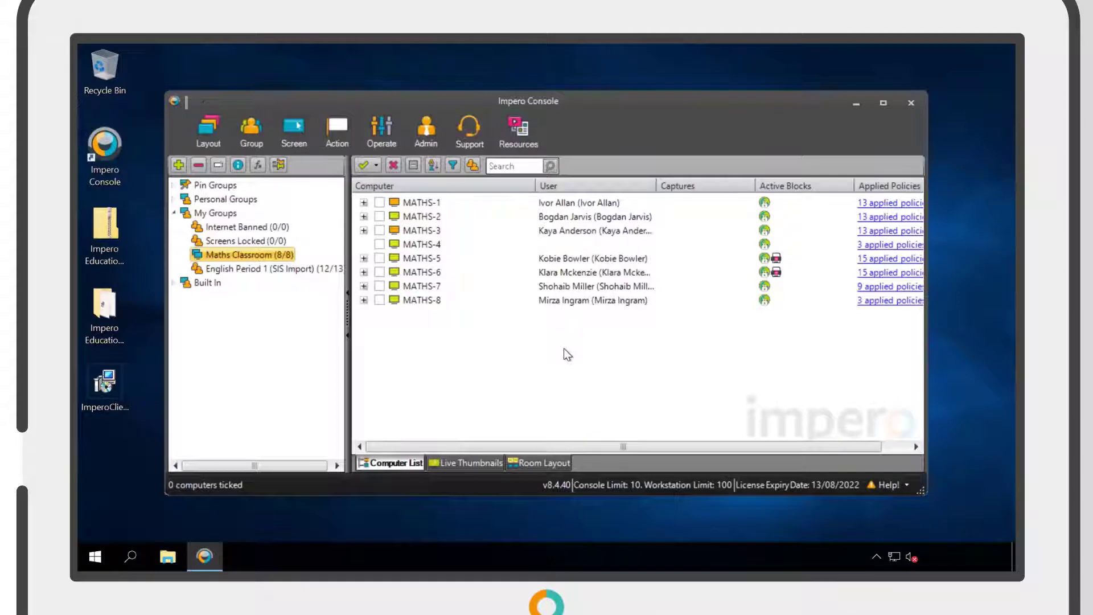
Show live thumbnails and confirm via remote control that MATHS-1 gets the Internet Disabled page
left_click(474, 462)
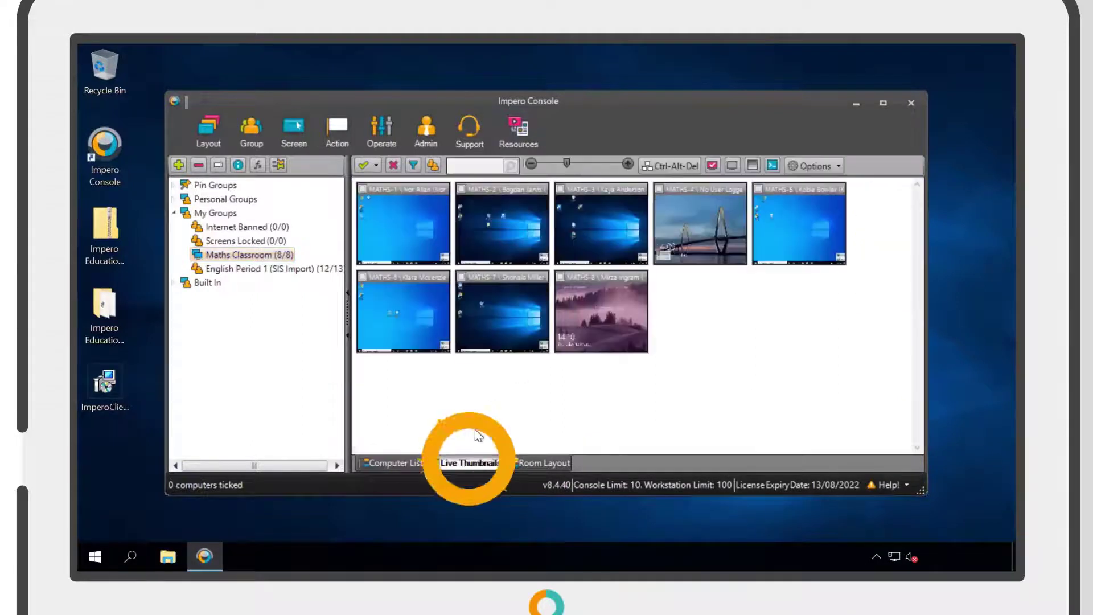
double_click(402, 241)
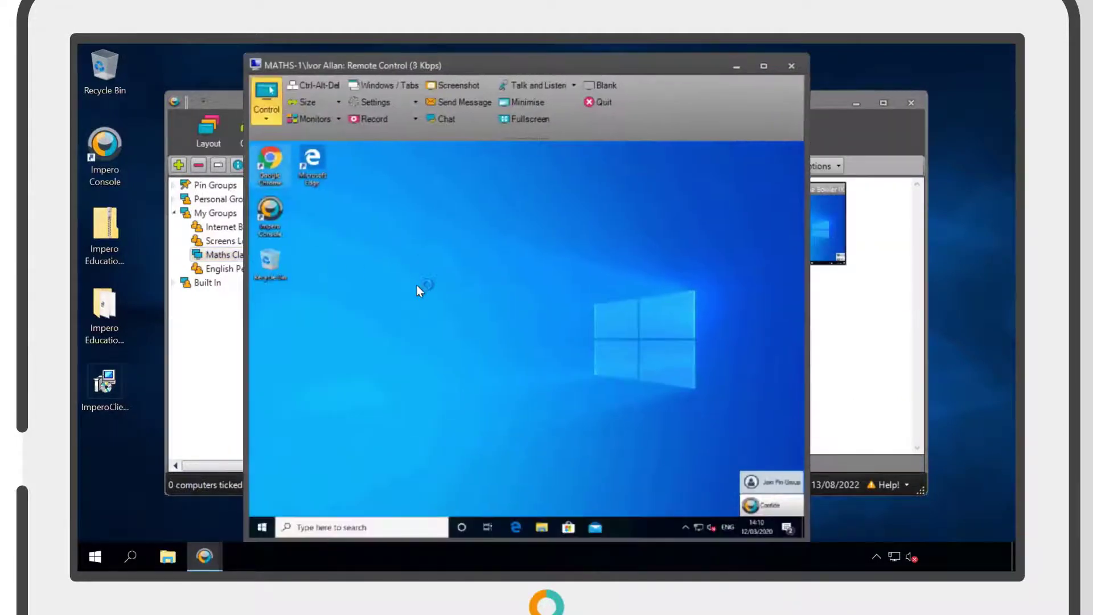
type("bbc")
key("Return")
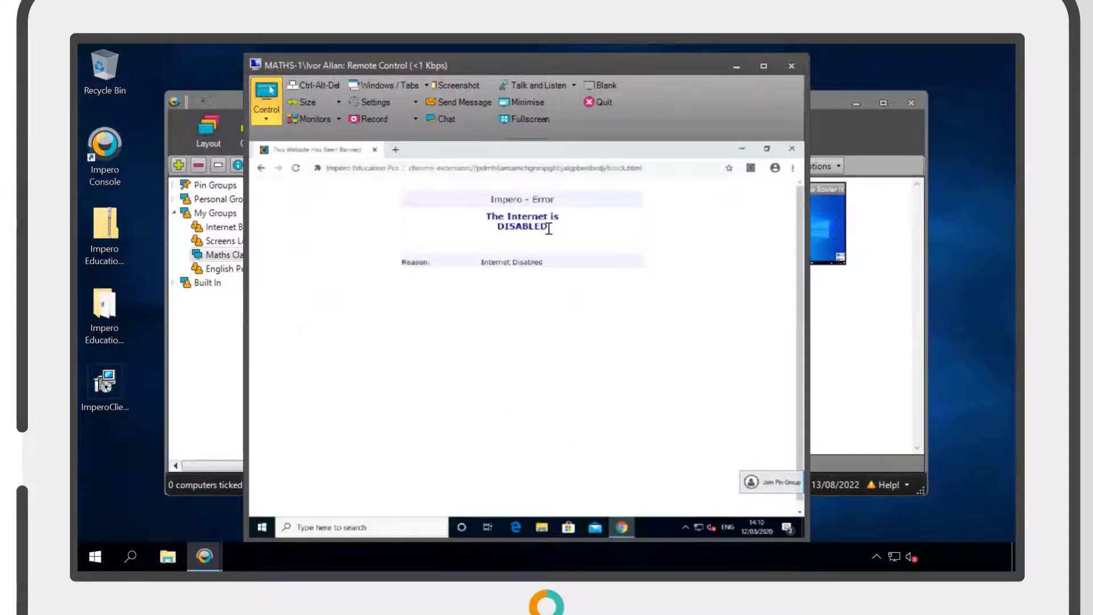
left_click(791, 66)
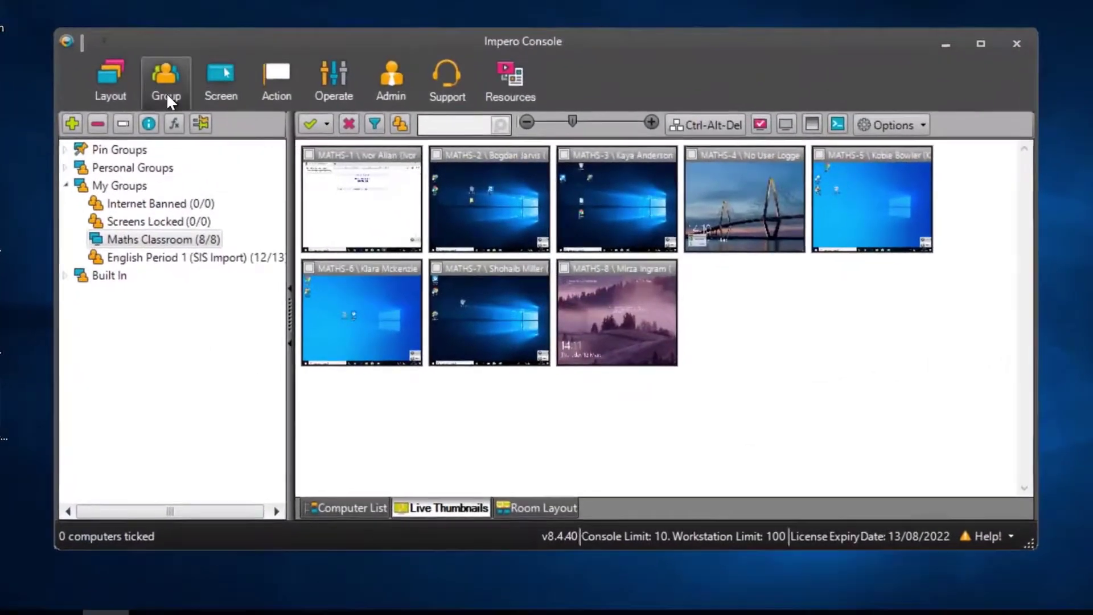
Unlock internet for the whole Maths Classroom group from the Group controls
left_click(166, 93)
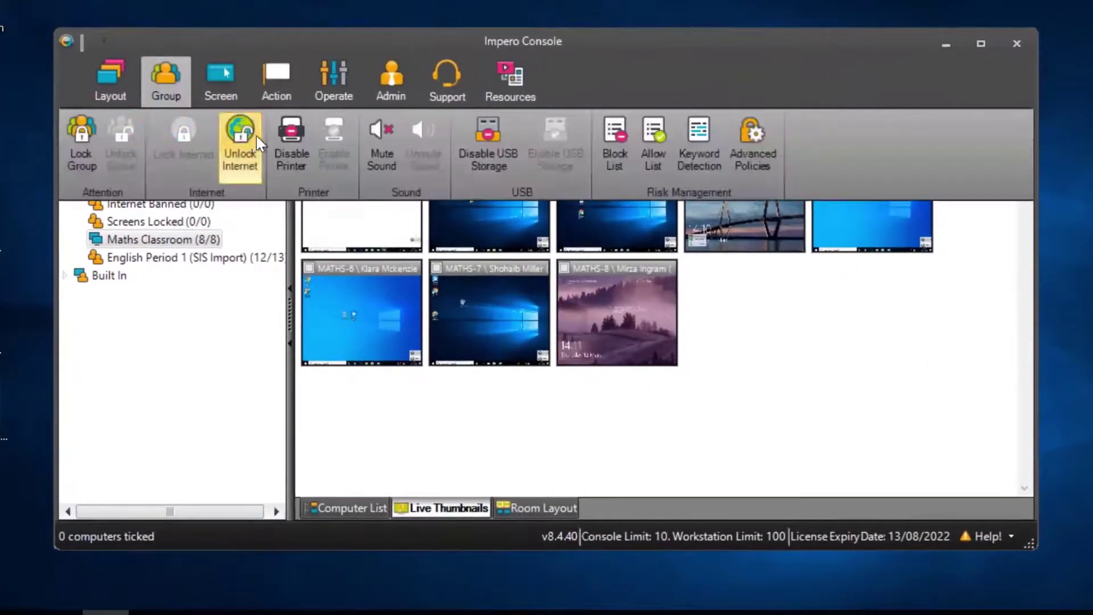
left_click(240, 144)
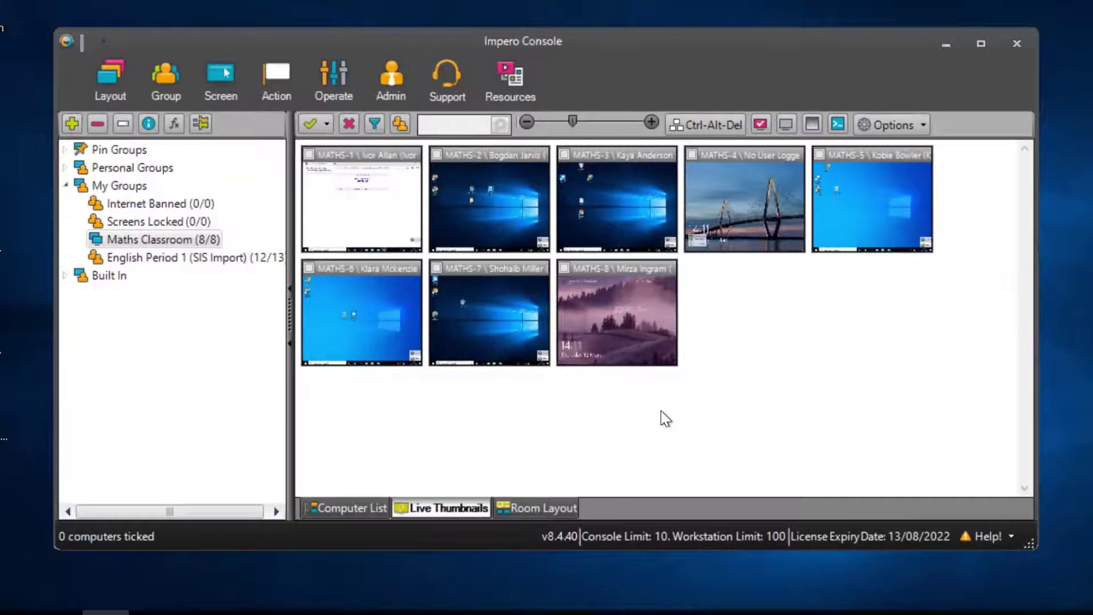
Switch to the computer list, drag MATHS-1 onto Internet Banned, then cancel the Add to Group dialog
left_click(363, 507)
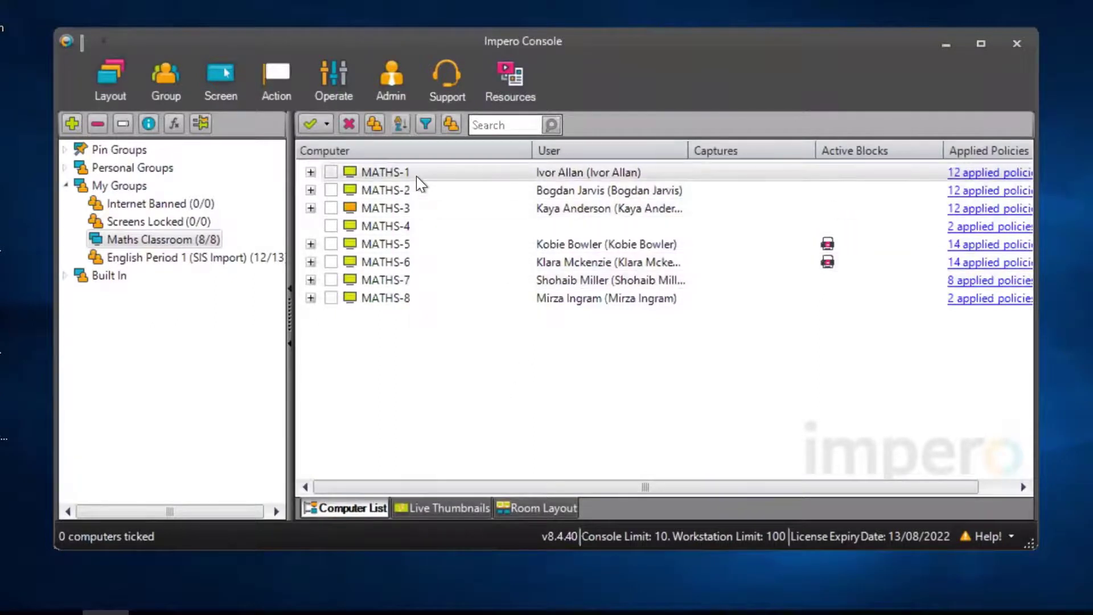
mouse_move(416, 176)
left_mouse_down()
mouse_move(238, 211)
mouse_move(168, 205)
left_mouse_up()
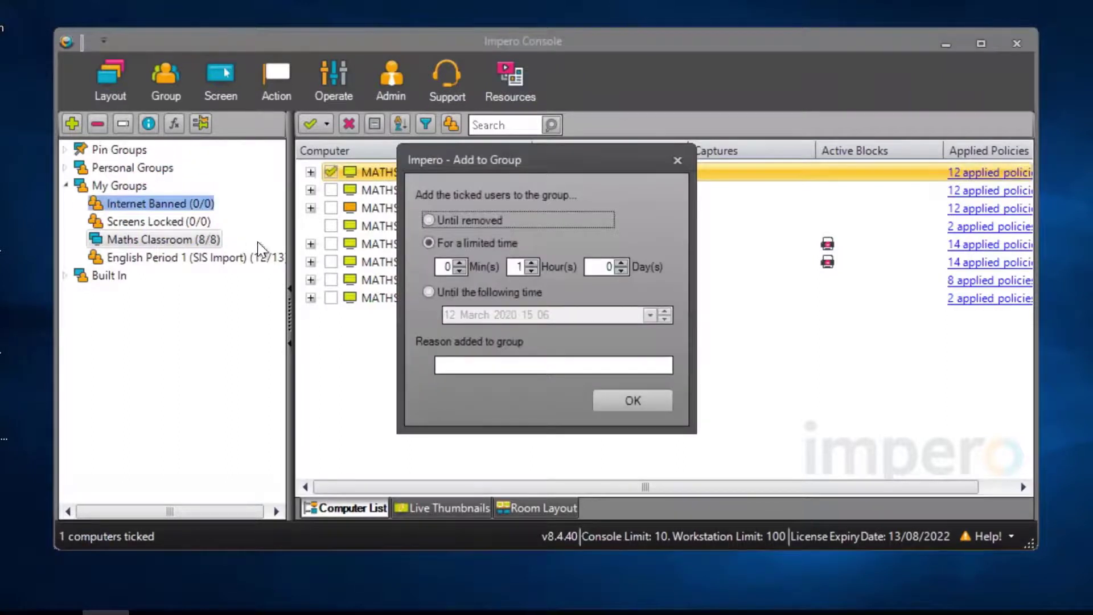
left_click(676, 161)
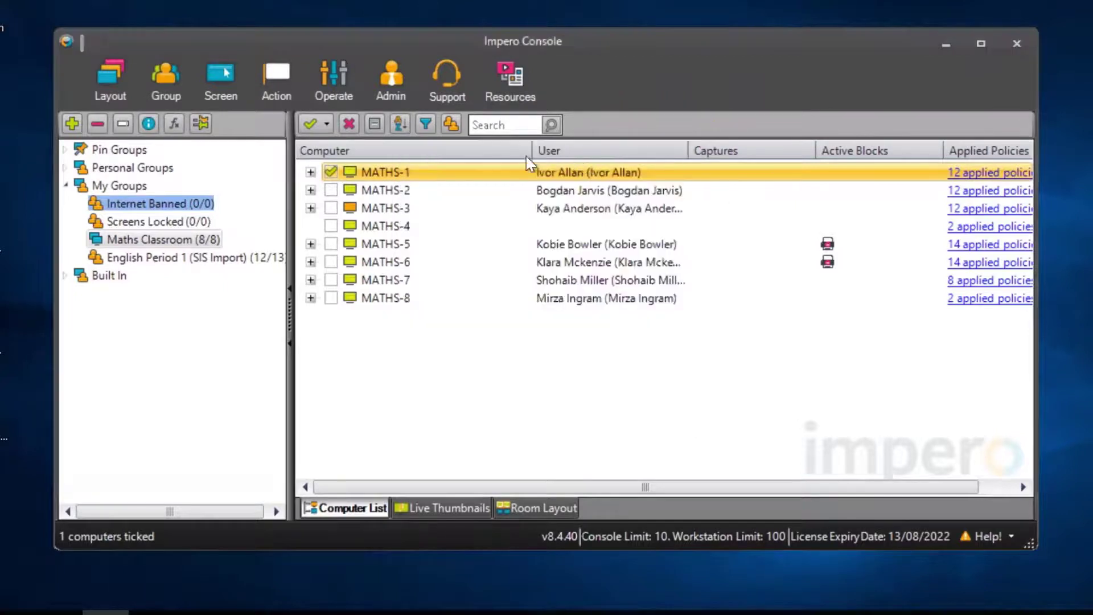
Disable internet for MATHS-1 until removed, adding it to the Internet Banned group
right_click(515, 178)
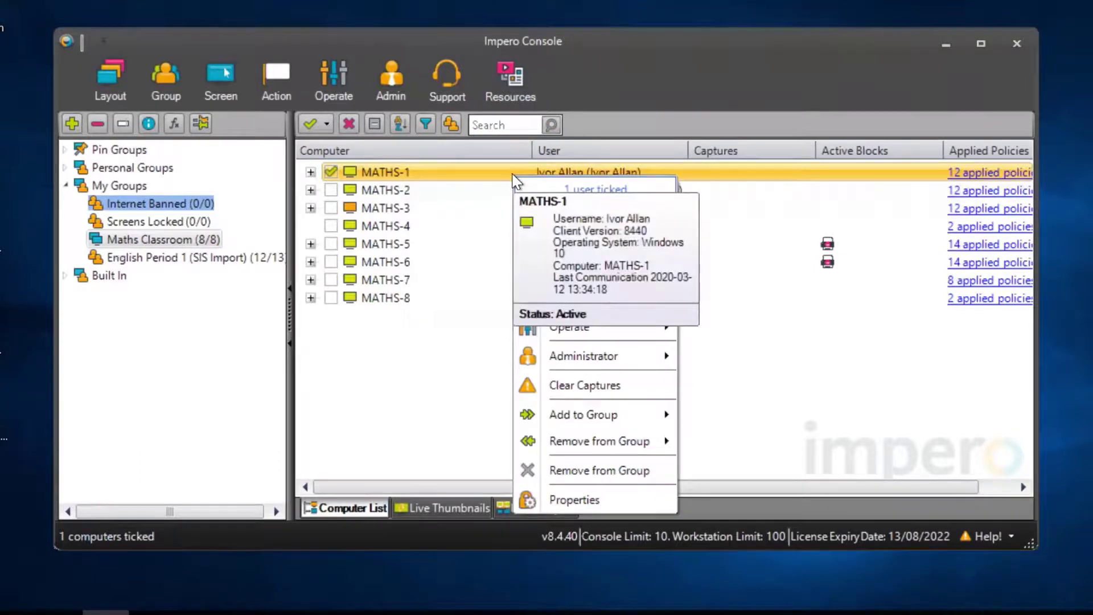
mouse_move(566, 247)
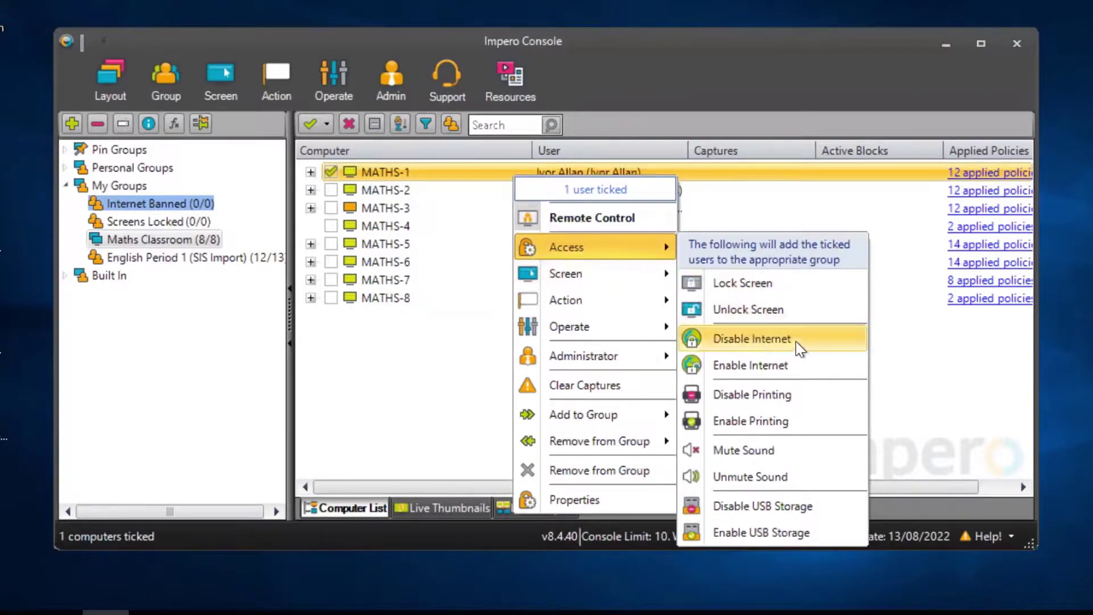
left_click(799, 346)
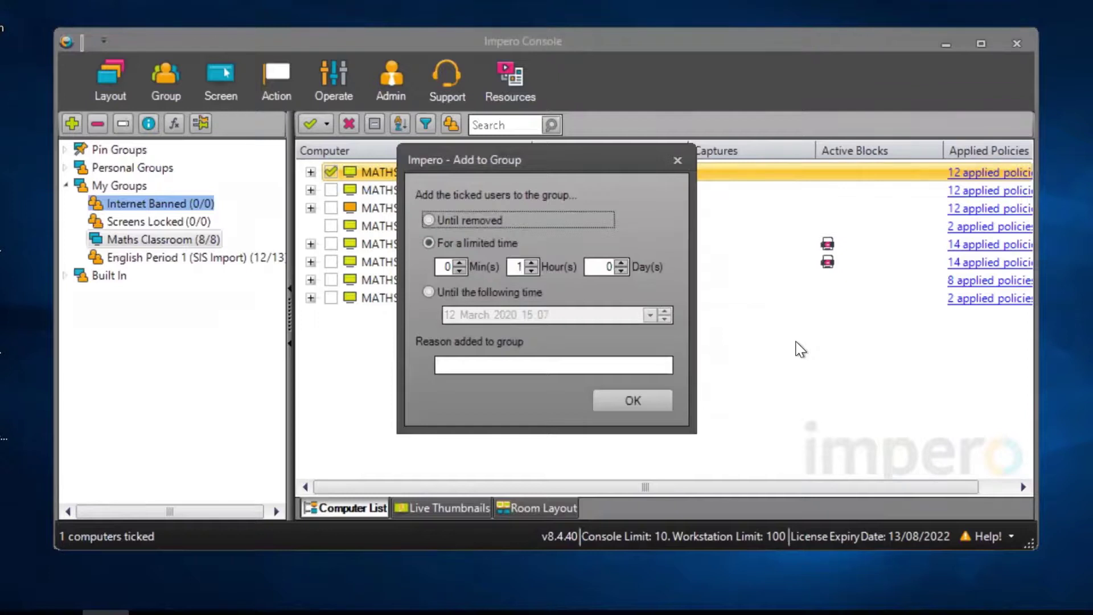
left_click(477, 222)
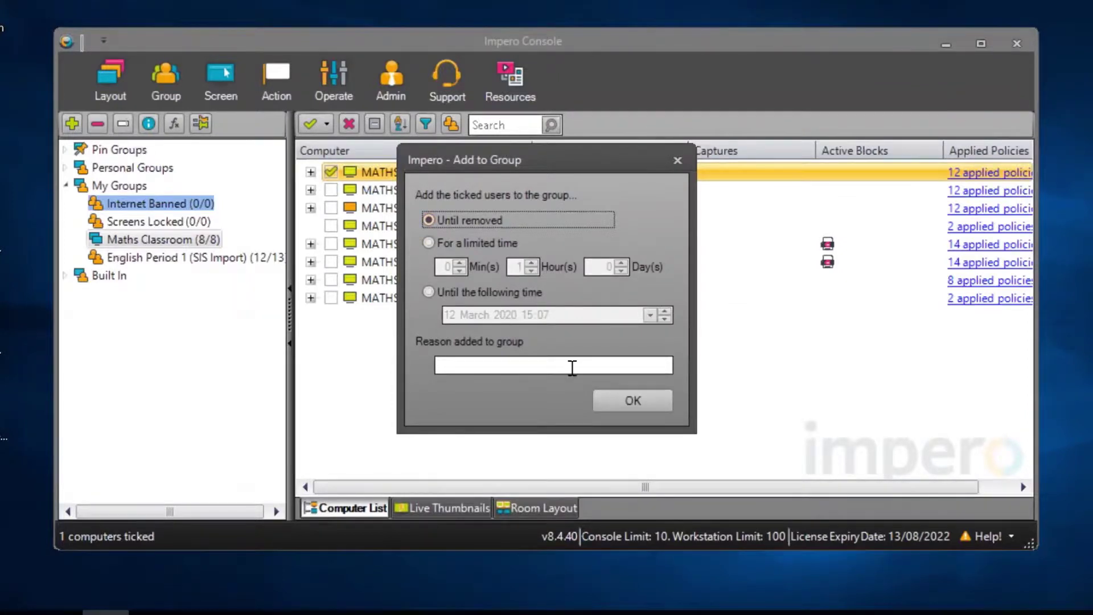
left_click(632, 401)
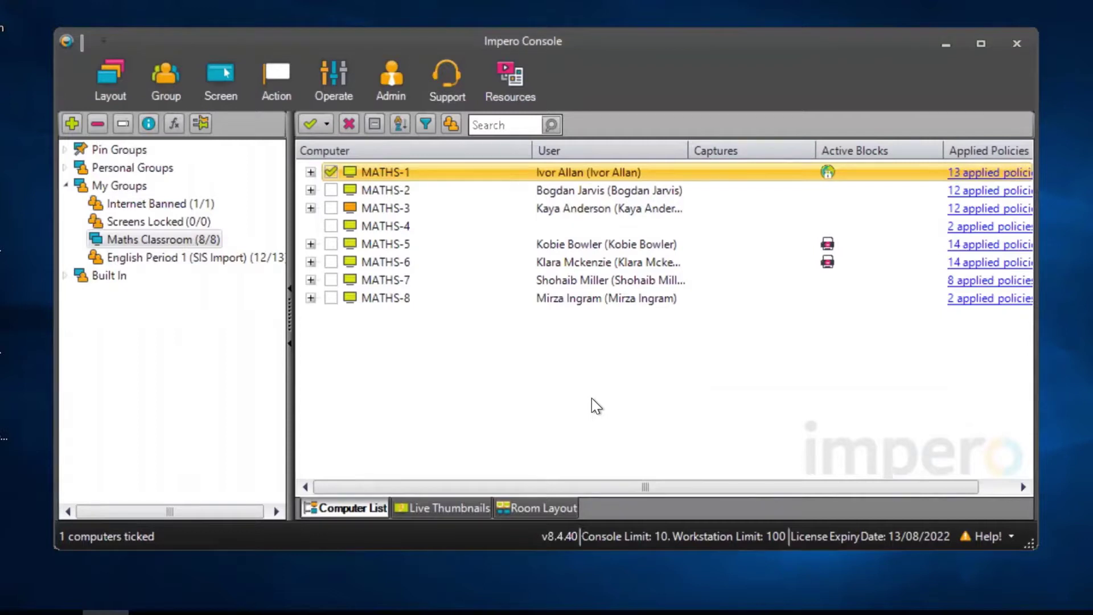
Open the Internet Banned group and bring up MATHS-1's actions menu
left_click(159, 203)
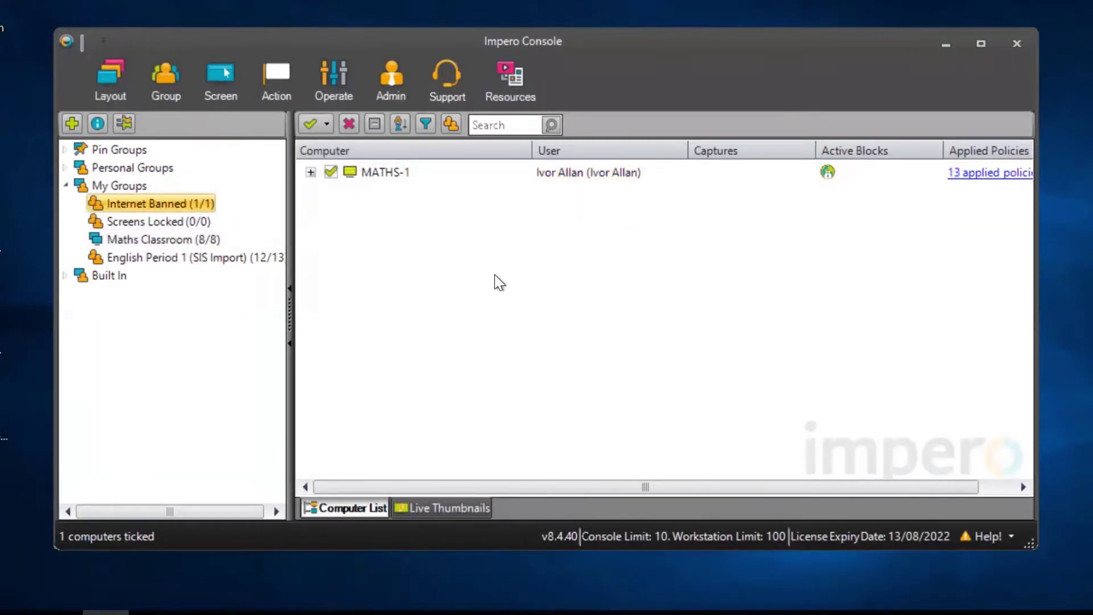
right_click(450, 170)
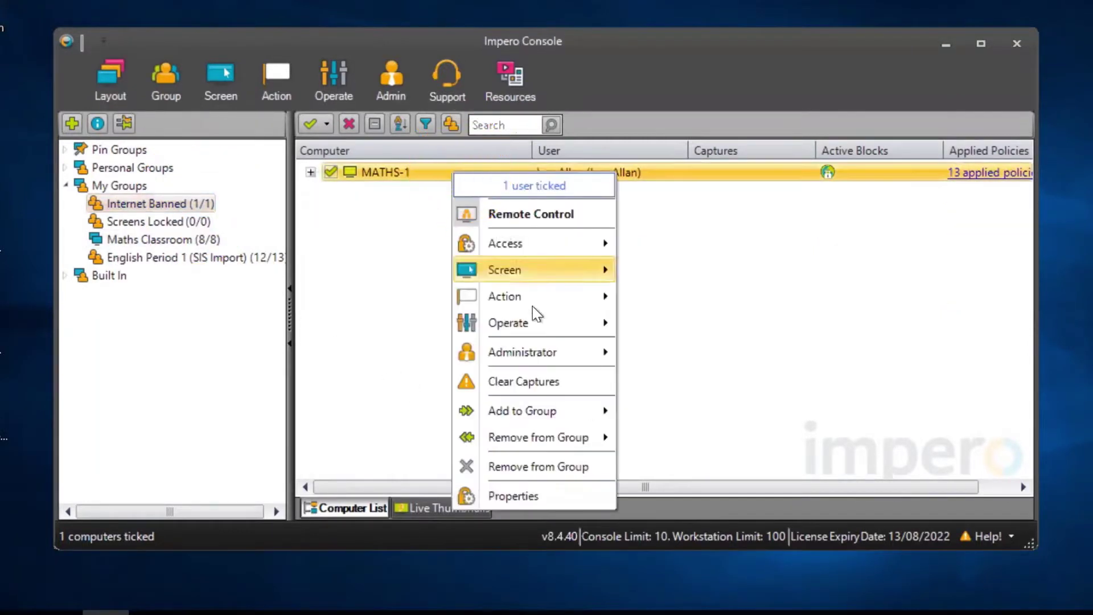